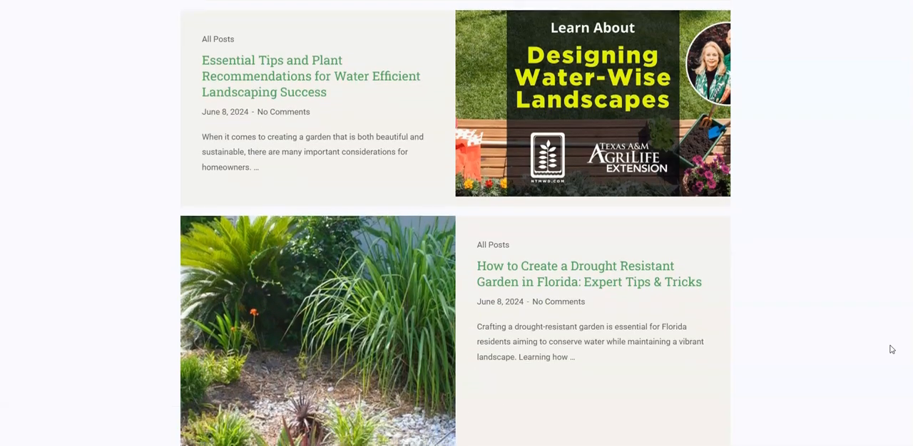
Step: Look through the example blog's post list and the Florida-friendly fertilization article with its sidebar
scroll(891, 349, "down", 3)
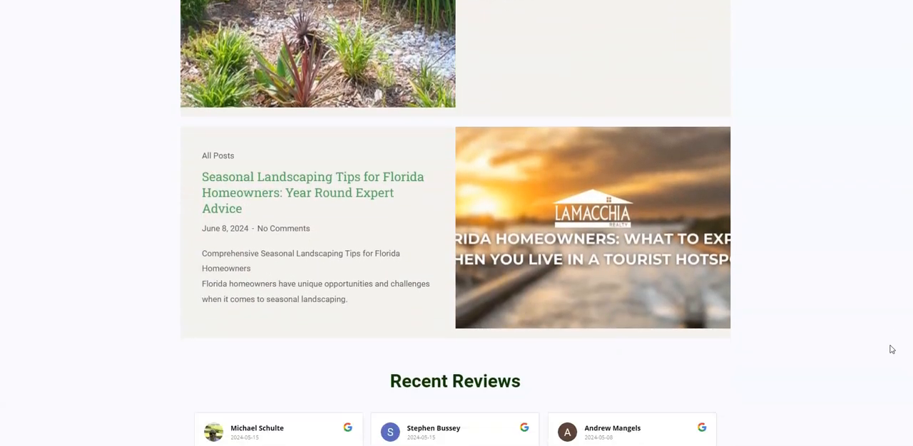
scroll(891, 350, "down", 4)
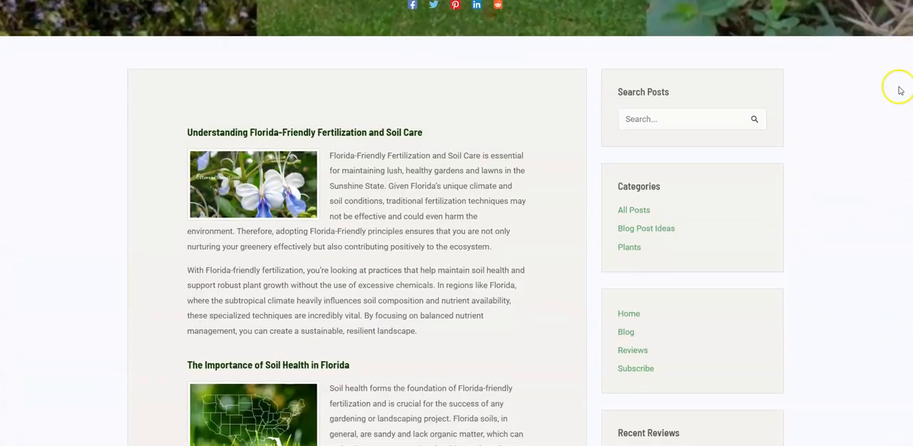
scroll(898, 88, "down", 3)
scroll(900, 91, "down", 4)
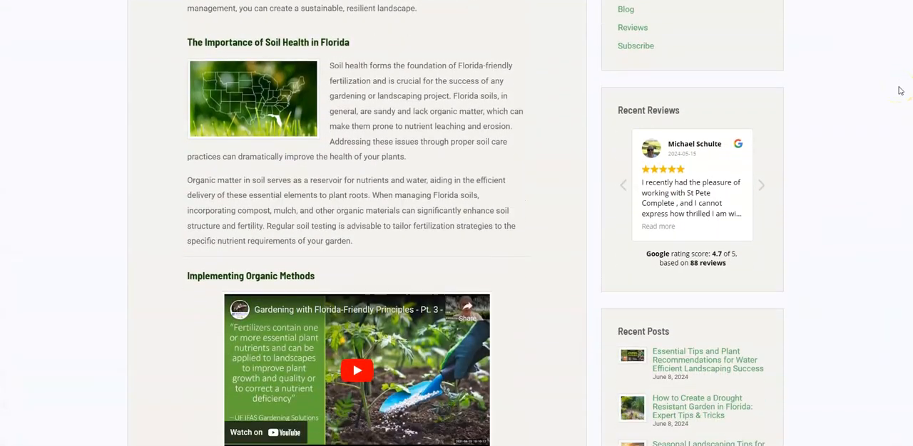
scroll(900, 91, "down", 5)
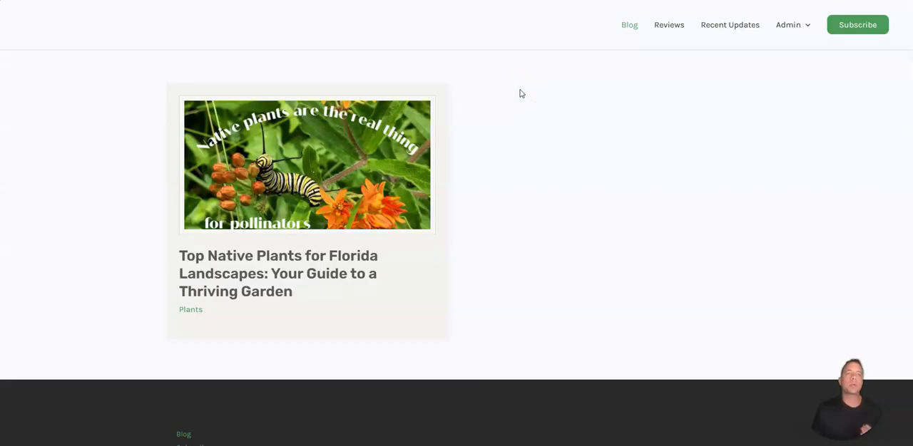
left_click(524, 90)
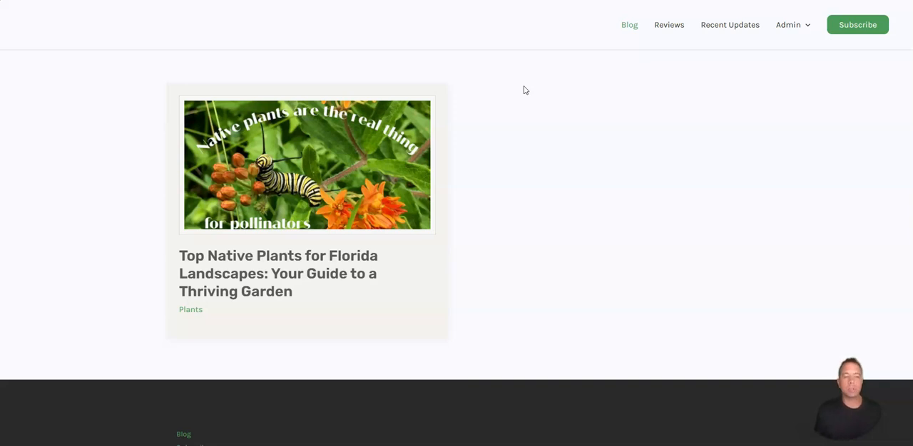
left_click(520, 86)
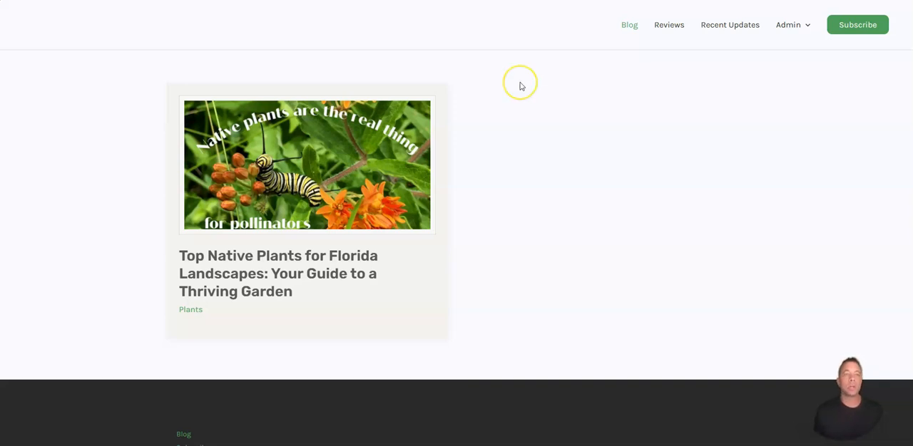
Step: Open the blog's site admin dashboard and start the theme customizer
left_click(779, 25)
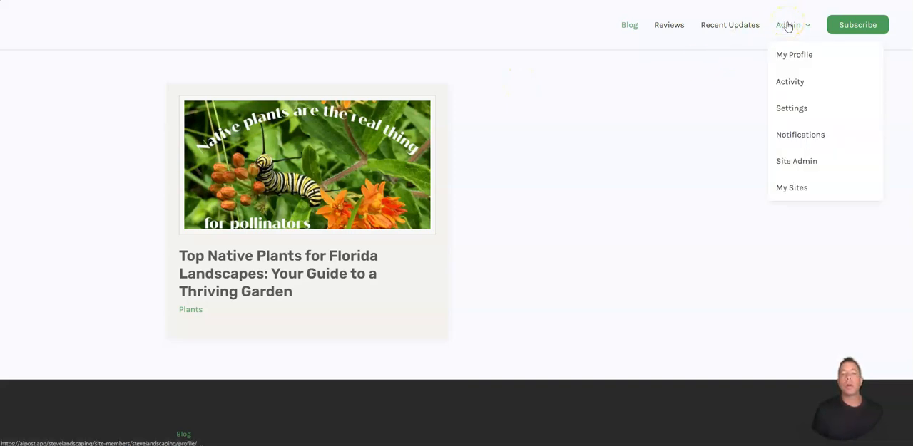
left_click(799, 158)
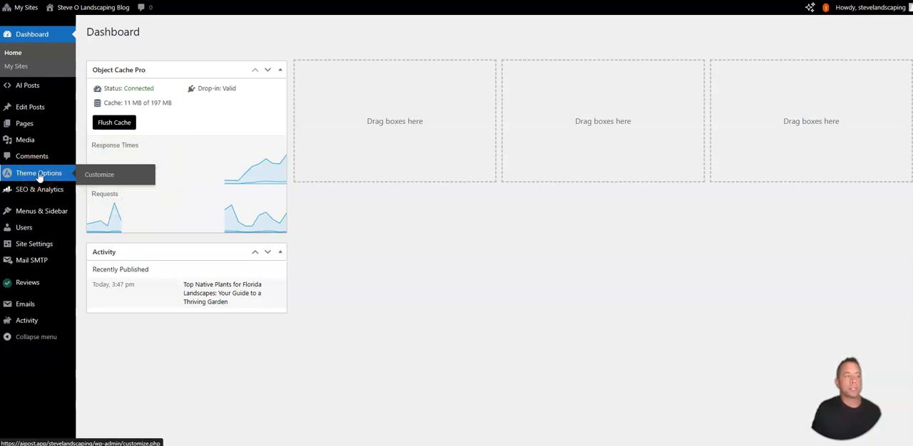
left_click(39, 175)
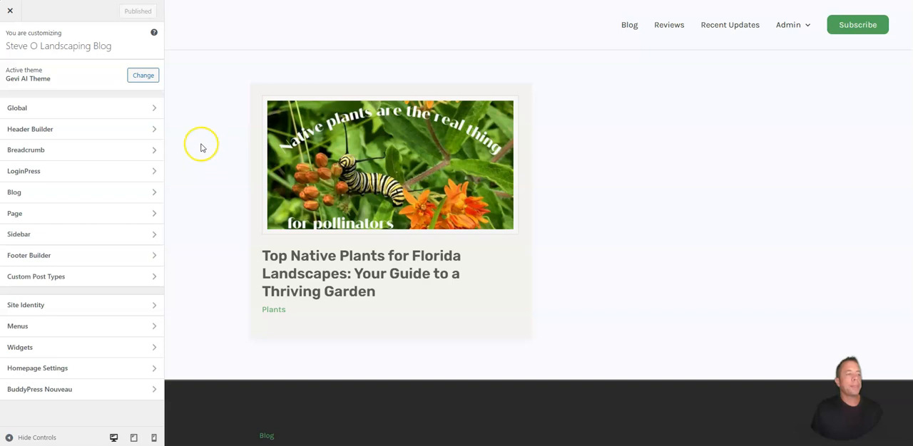
Step: Apply the condensed-heading font preset in the global typography settings
left_click(59, 110)
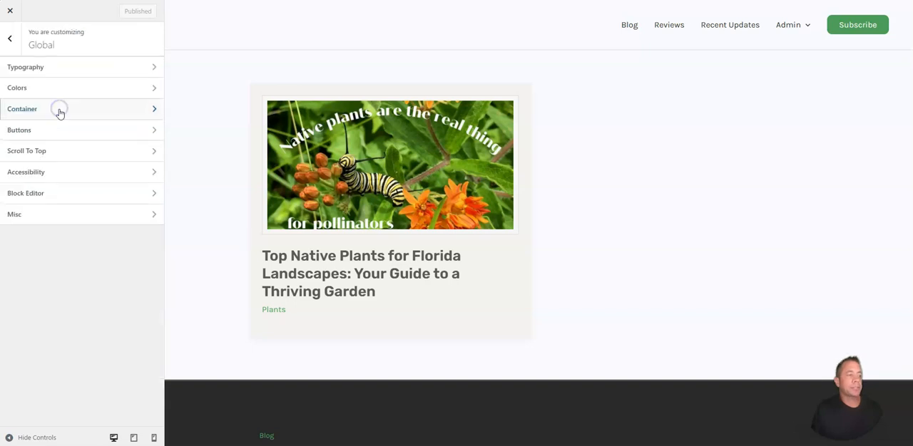
left_click(56, 69)
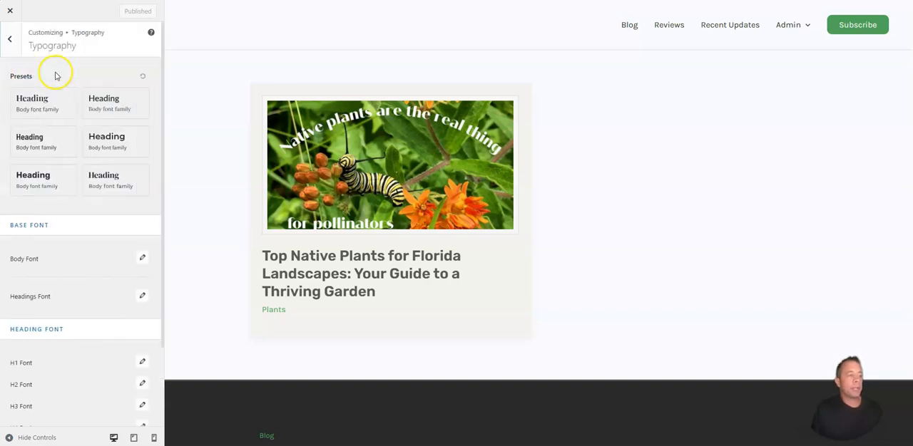
left_click(47, 148)
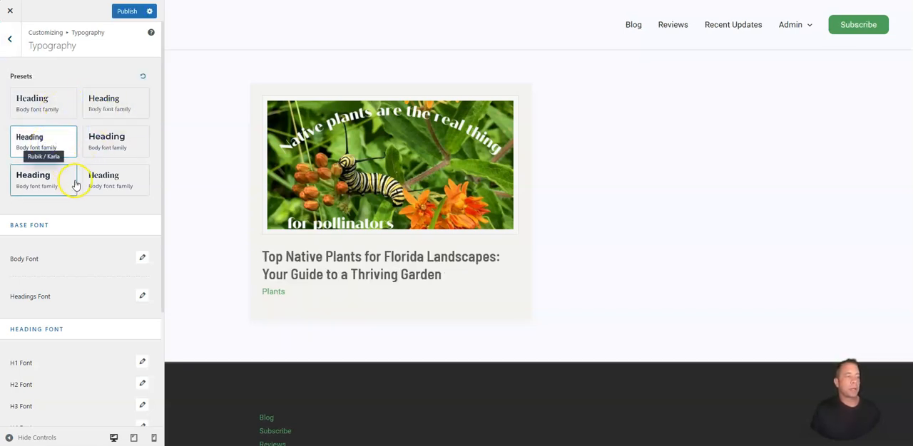
Step: Browse the font families offered for the H1 heading, then return to the global settings
scroll(79, 174, "down", 3)
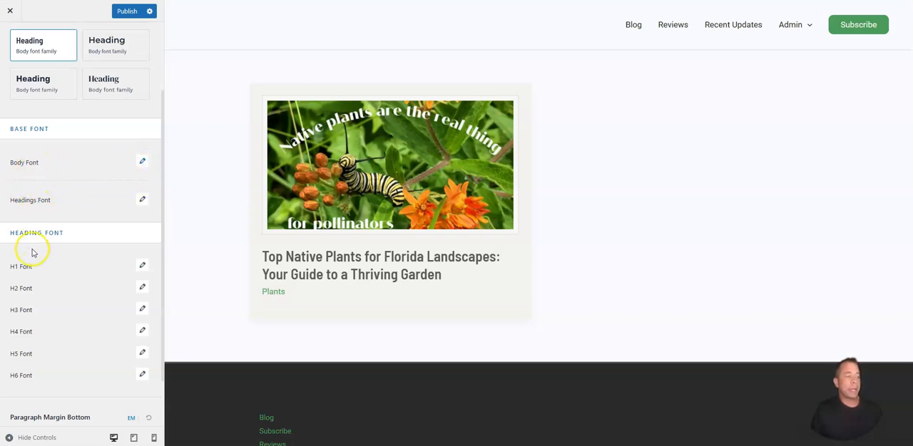
left_click(142, 266)
scroll(75, 351, "down", 5)
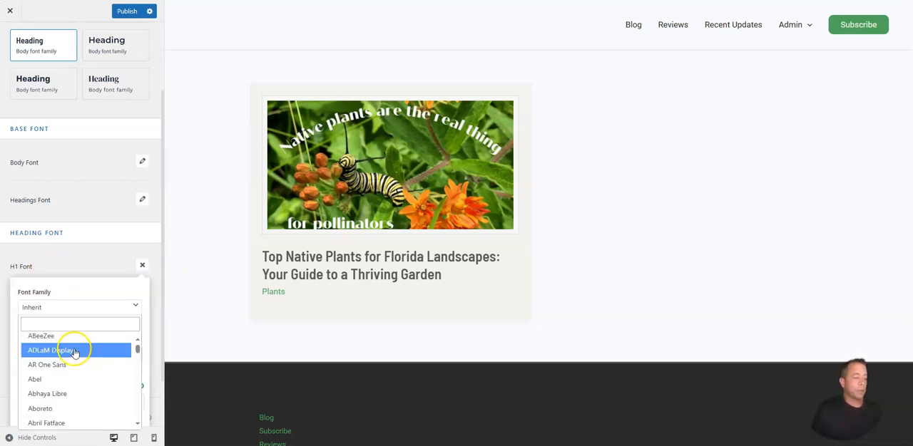
scroll(71, 359, "down", 5)
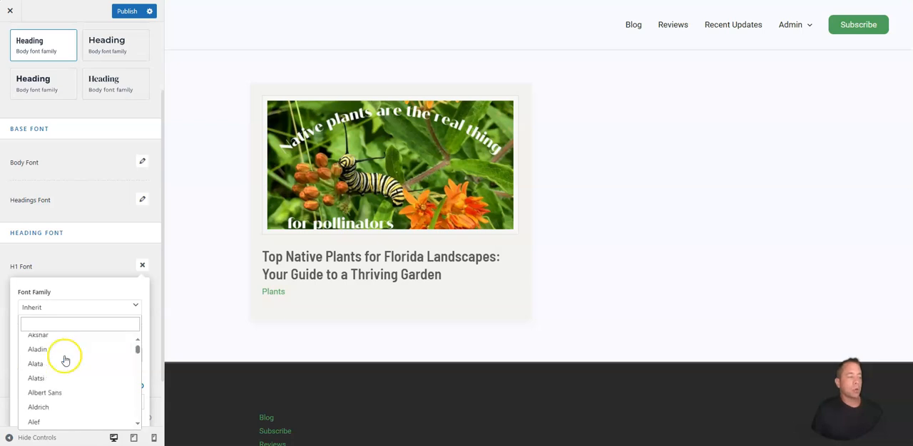
left_click(9, 44)
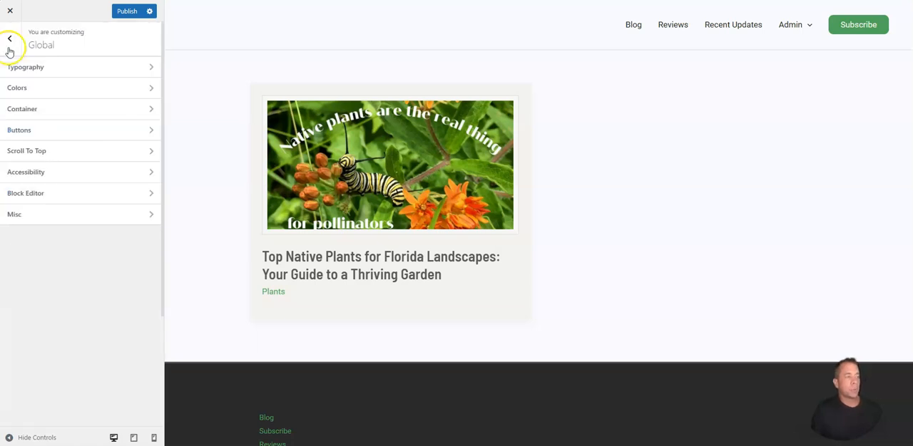
Step: Select the Style 2 global color palette and apply Color Preset 9 to it
left_click(33, 88)
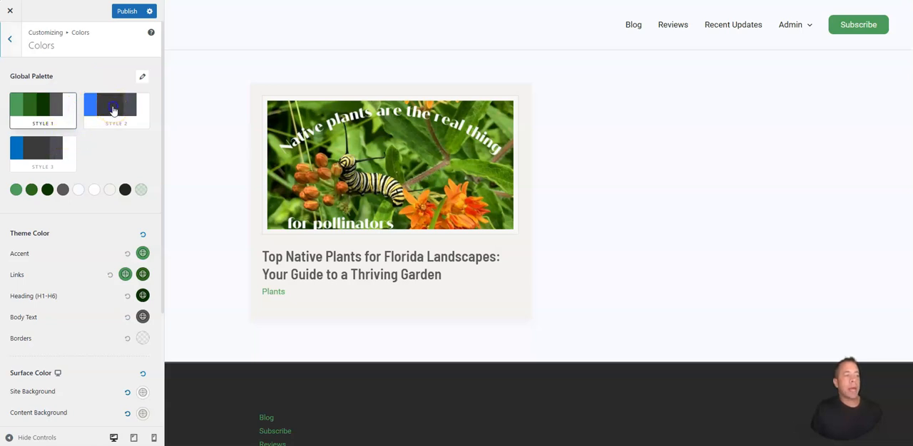
left_click(113, 110)
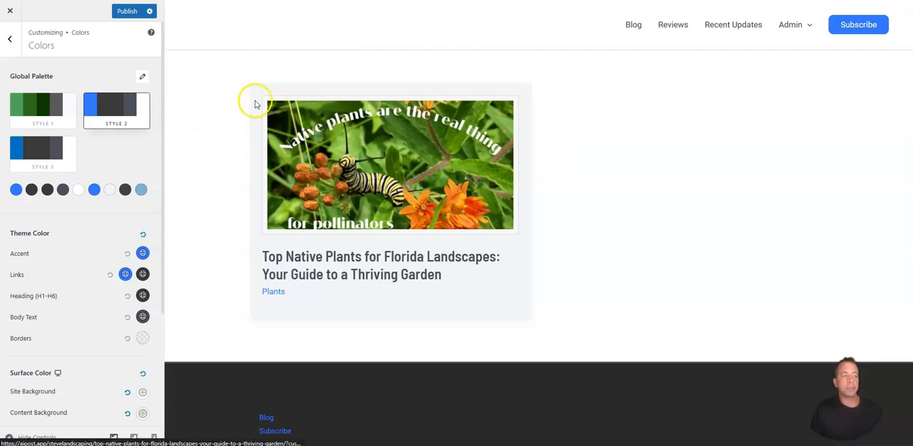
left_click(143, 79)
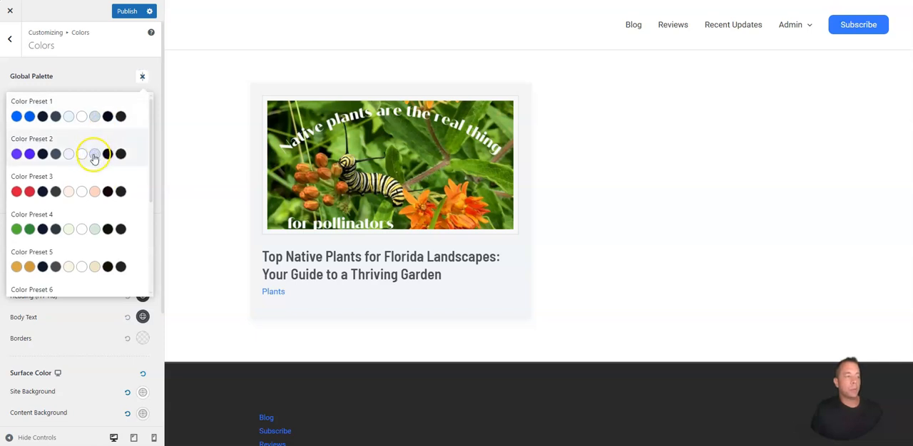
scroll(96, 155, "down", 4)
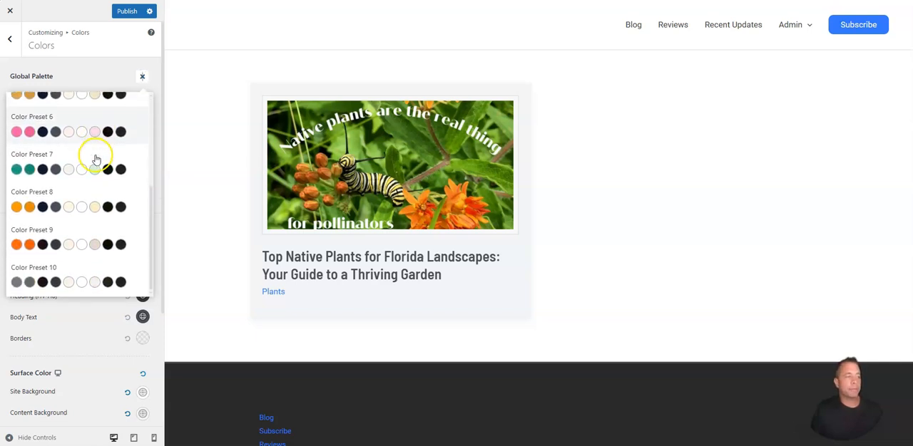
left_click(58, 246)
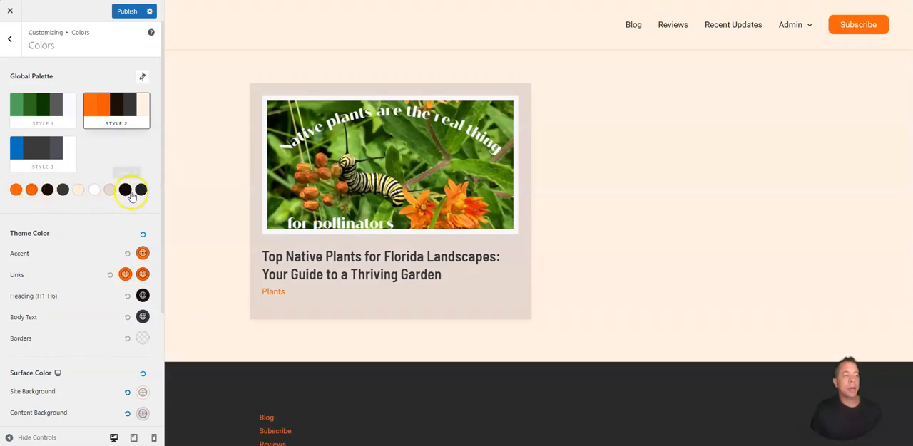
Step: Give the theme accent a custom orange color and switch the global palette to Style 3
scroll(85, 246, "down", 2)
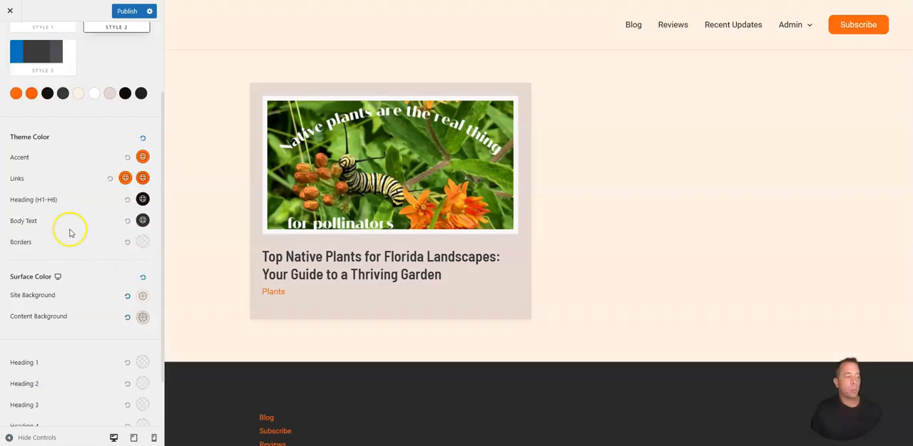
scroll(79, 245, "down", 1)
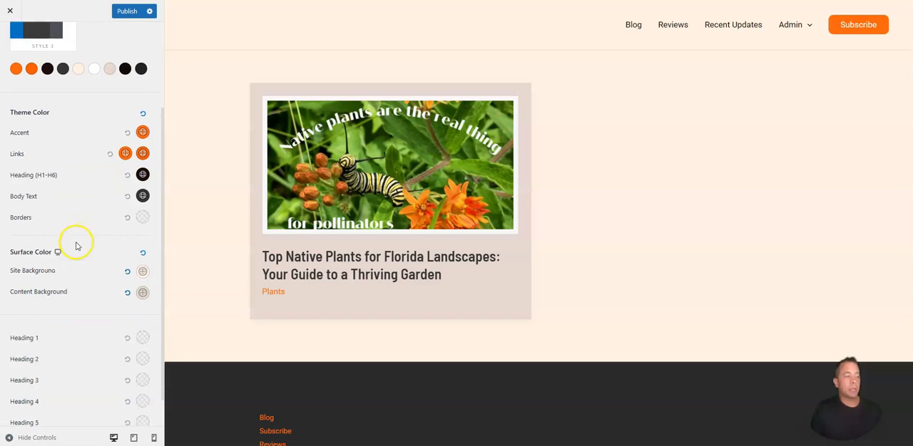
left_click(143, 97)
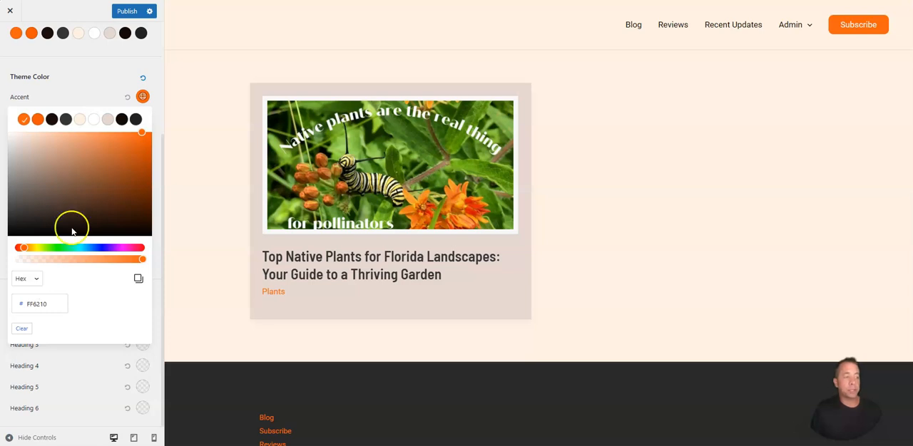
left_click_drag(142, 130, 132, 150)
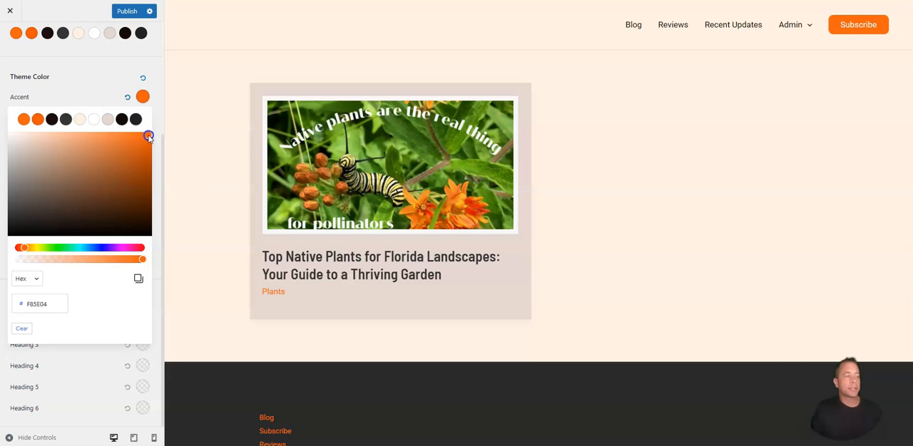
left_click(29, 148)
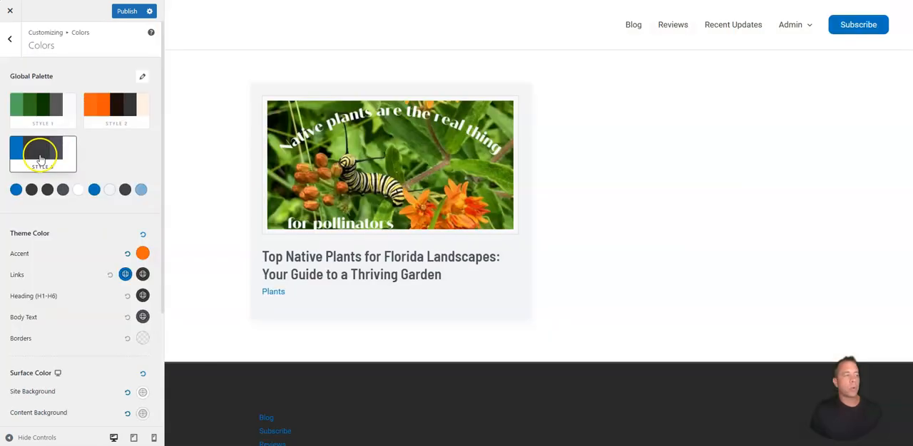
left_click(10, 41)
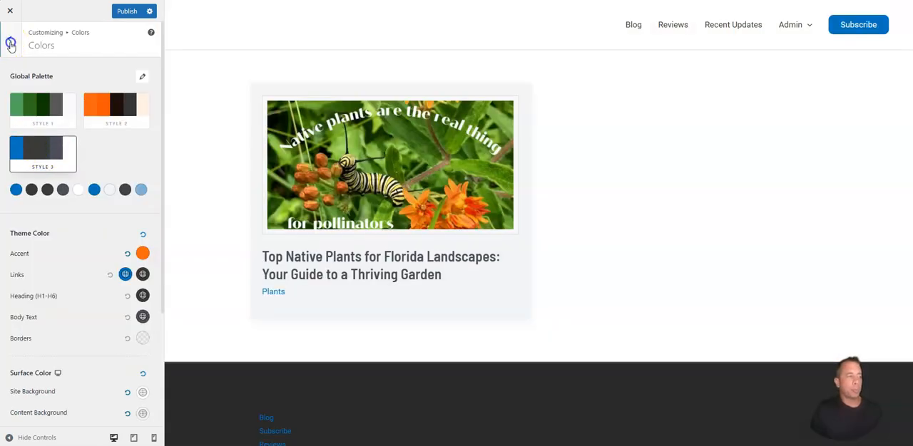
Step: Set the global container width to 1400 px and publish the change
left_click(33, 111)
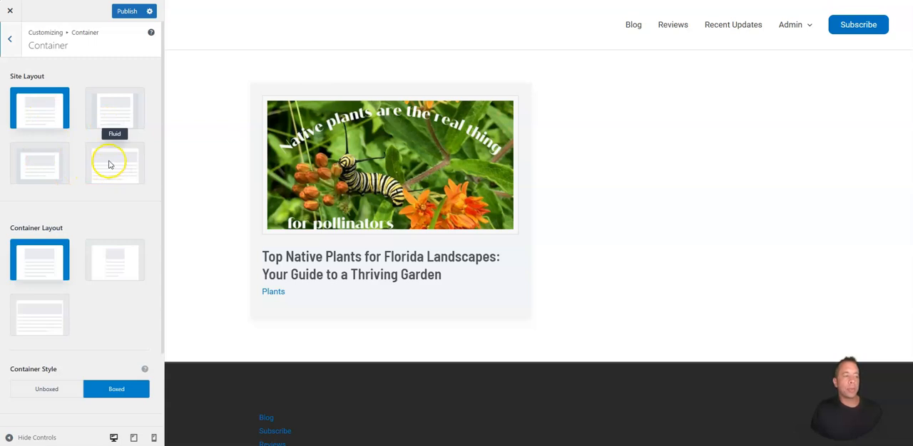
scroll(110, 142, "down", 2)
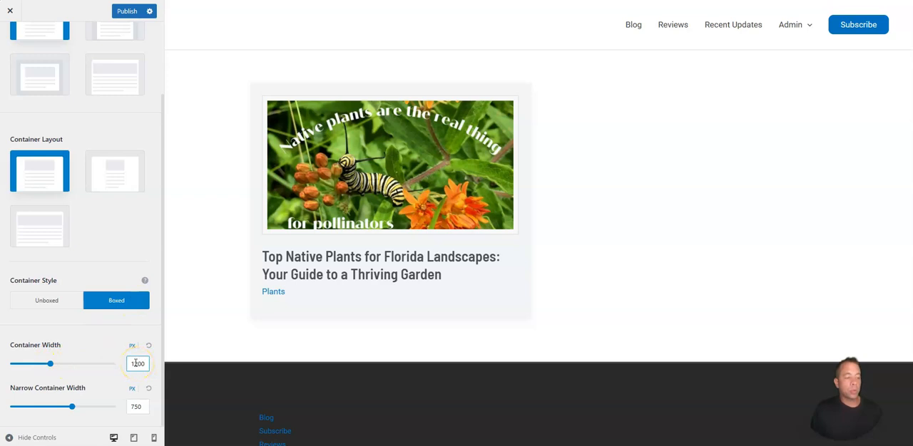
type("4")
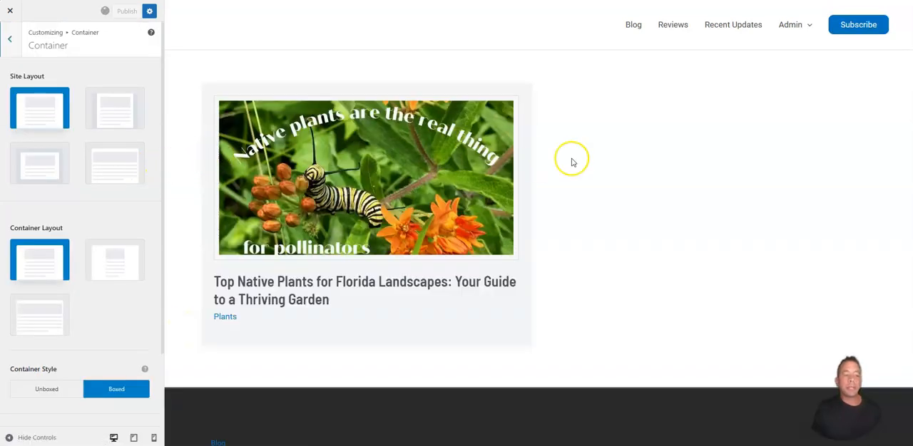
left_click(9, 41)
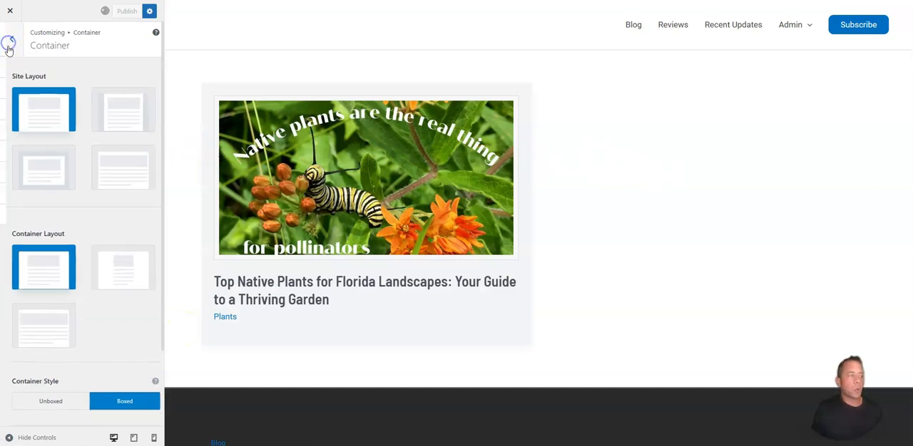
Step: Apply the filled, fully rounded preset to the primary buttons in the global button settings
left_click(45, 131)
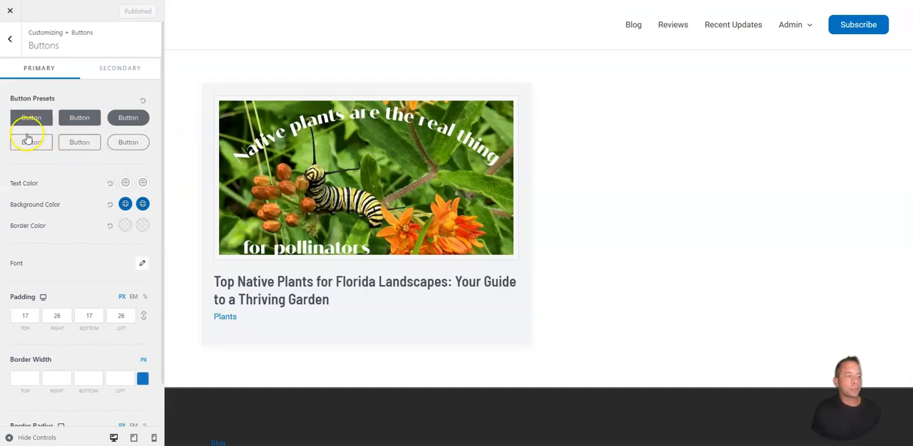
left_click(138, 122)
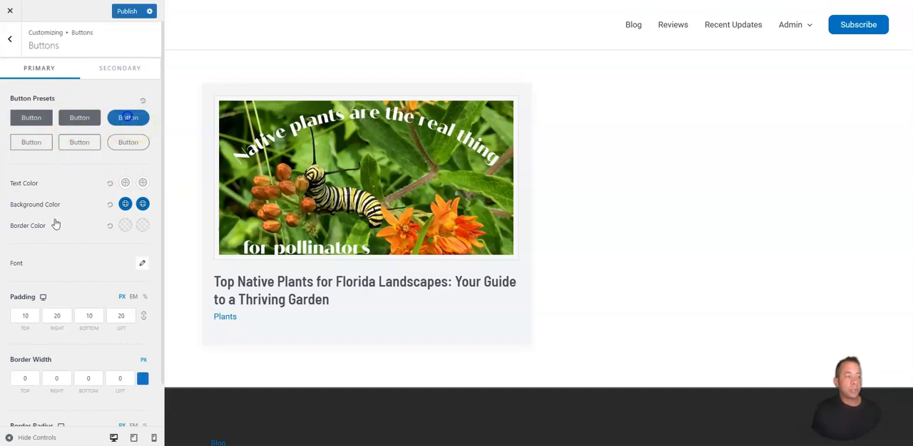
scroll(76, 230, "down", 1)
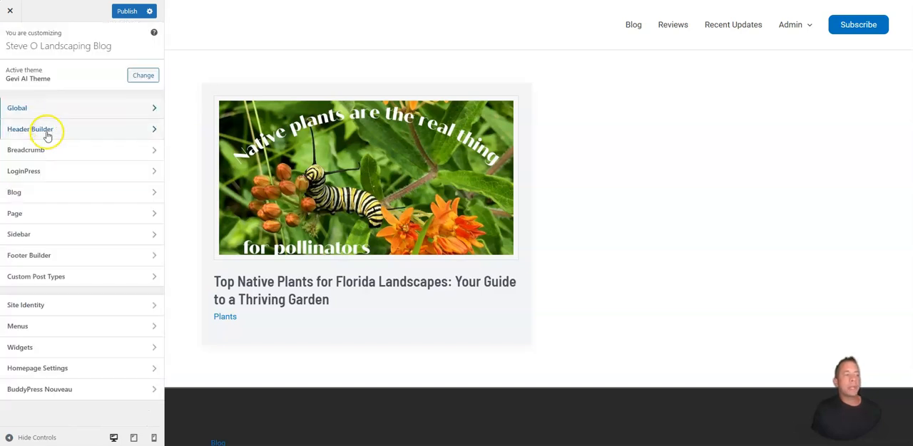
Step: Add the AI Post image as the header logo, crop it, and set the logo width to 141 px
left_click(121, 131)
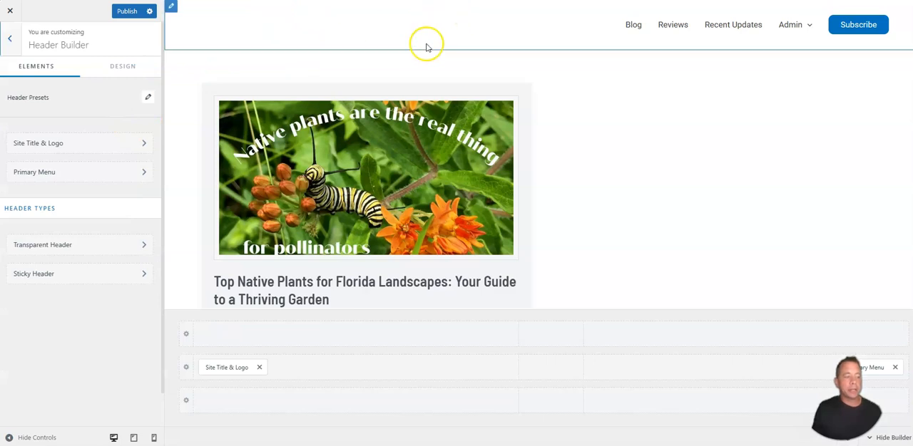
left_click(222, 368)
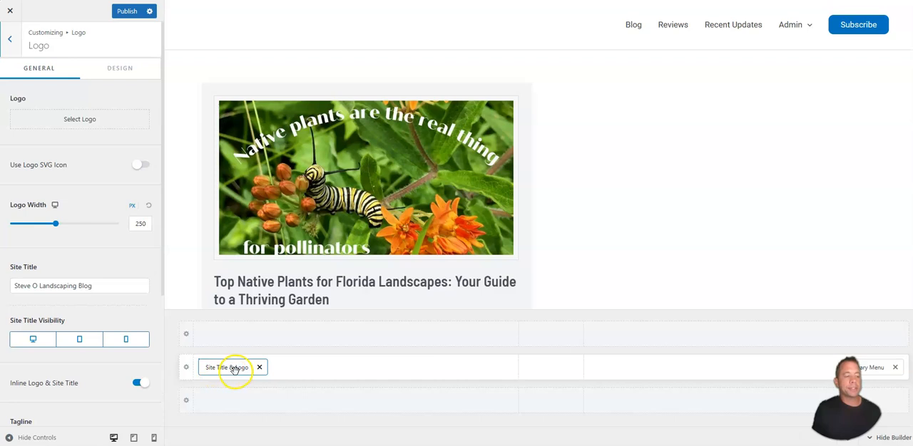
left_click(72, 120)
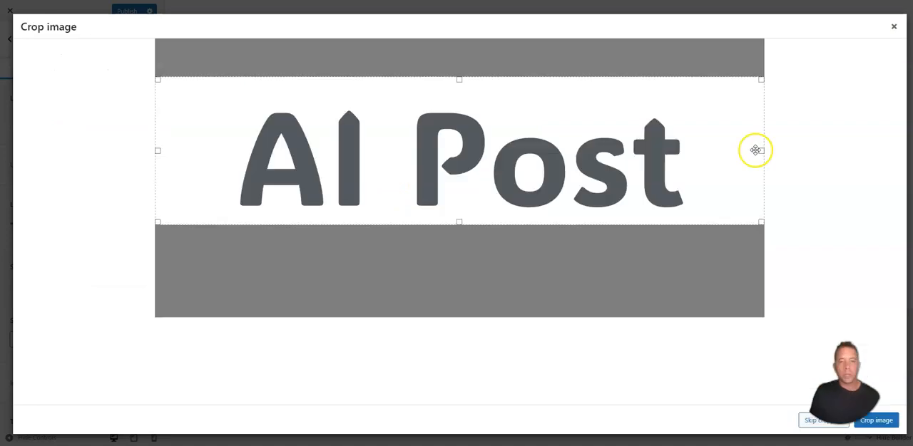
left_click_drag(762, 149, 697, 154)
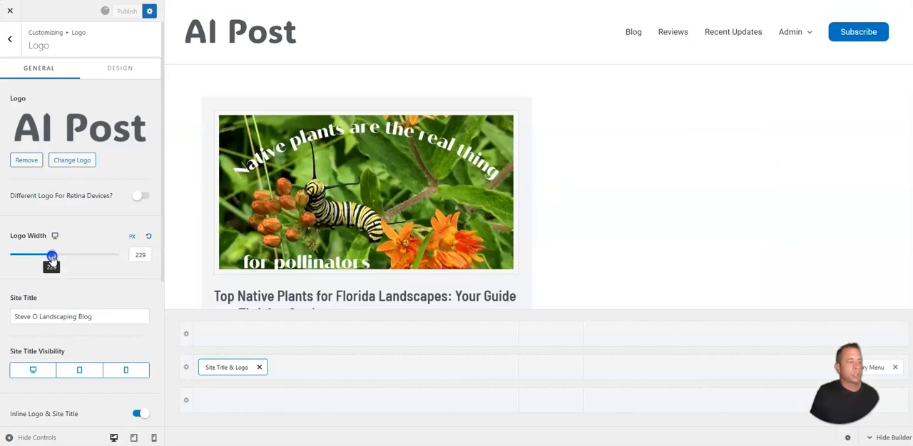
left_click_drag(45, 255, 35, 259)
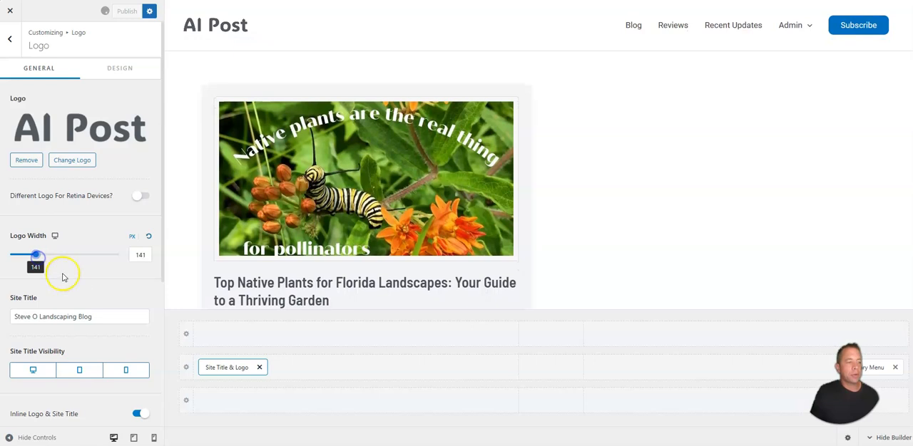
Step: Try the light gray palette color F2F5F7 as the primary header row's background
left_click(187, 367)
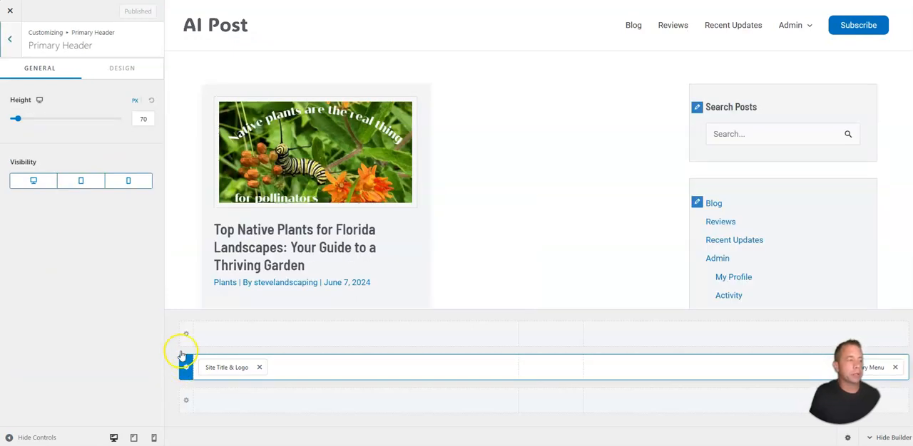
left_click(117, 72)
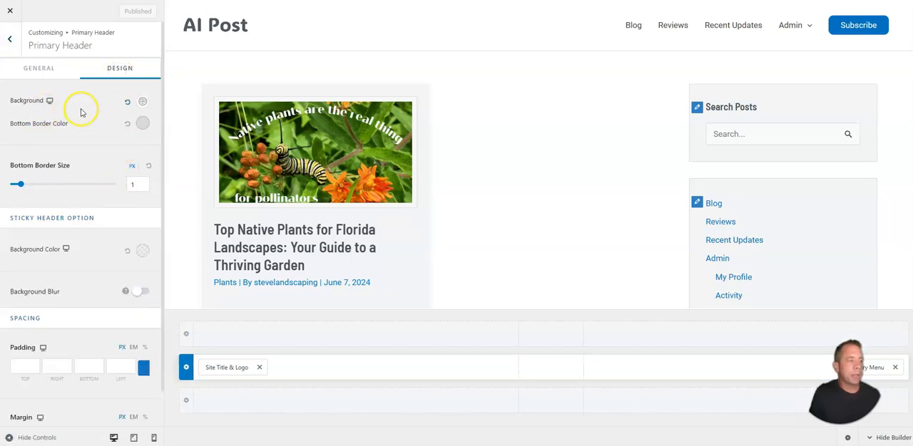
left_click(142, 103)
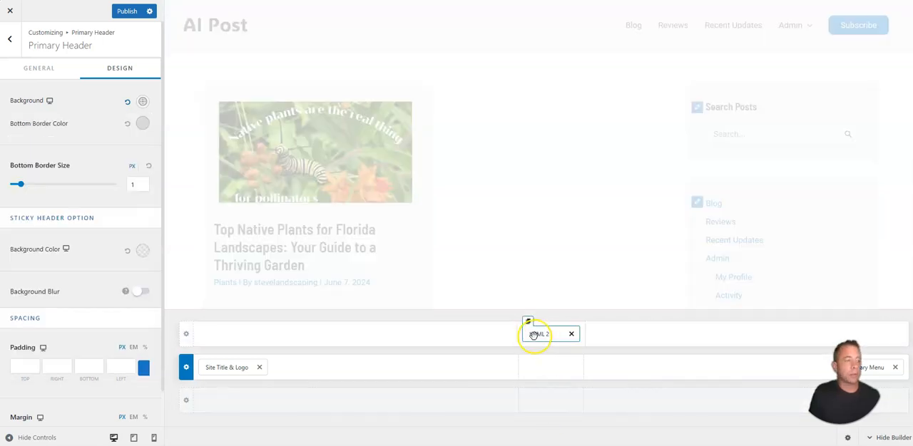
Step: Try adding the HTML 2 element to the middle of the above-header row and open that row's design settings
left_click(535, 335)
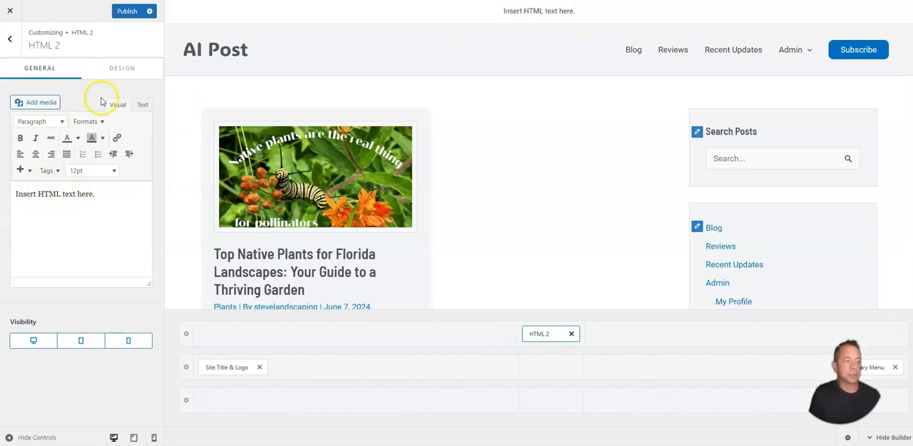
left_click(187, 334)
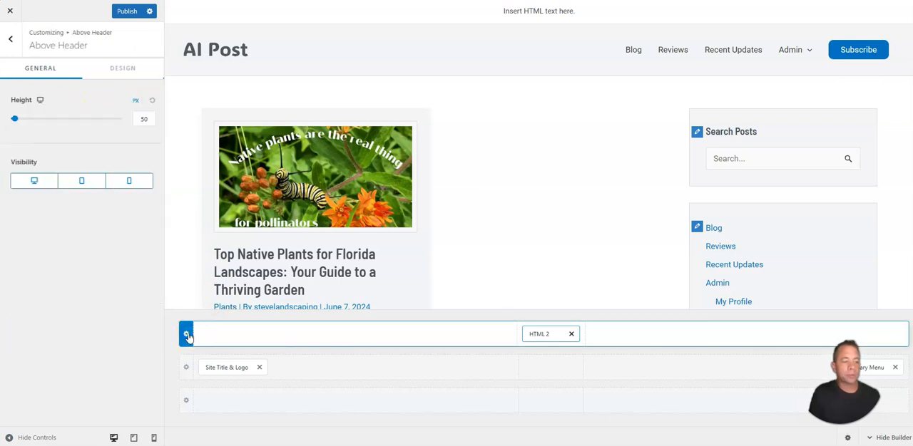
left_click(110, 73)
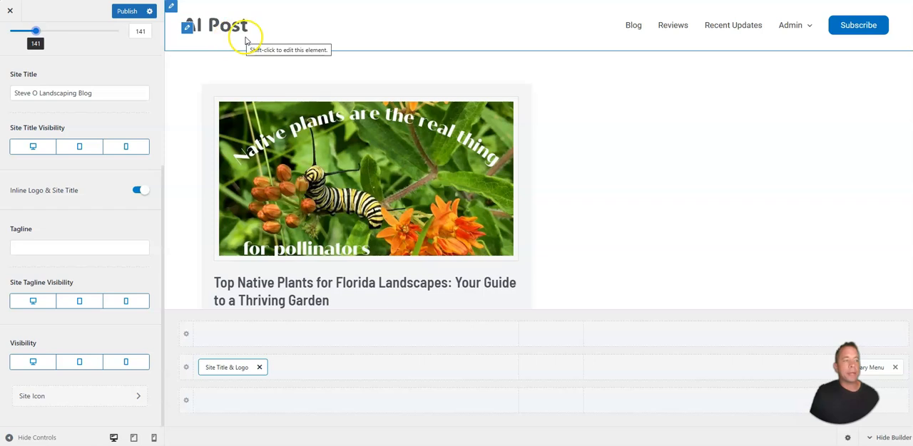
Step: Examine the header's primary menu settings, including submenu width, item divider and visibility
left_click(57, 182)
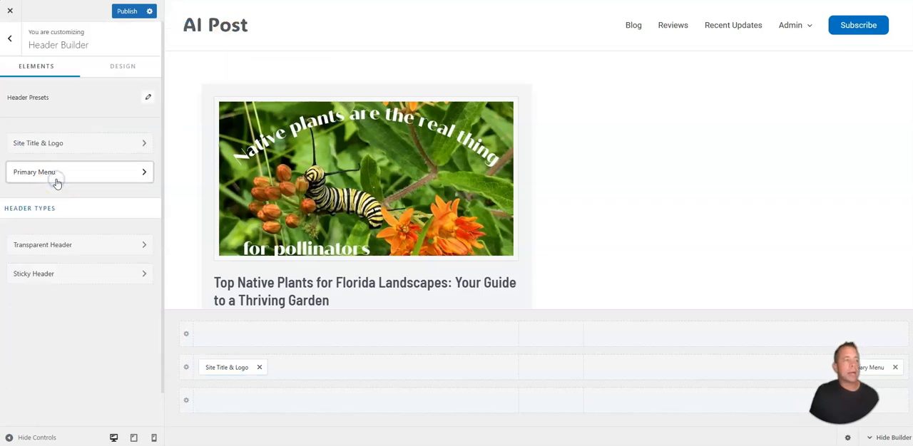
left_click(79, 175)
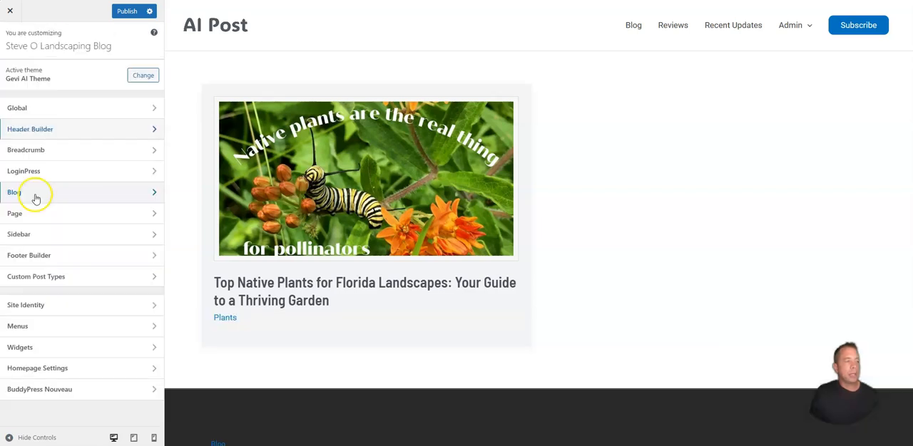
Step: Set the sidebar layout of the blog archive to Right Sidebar
left_click(35, 195)
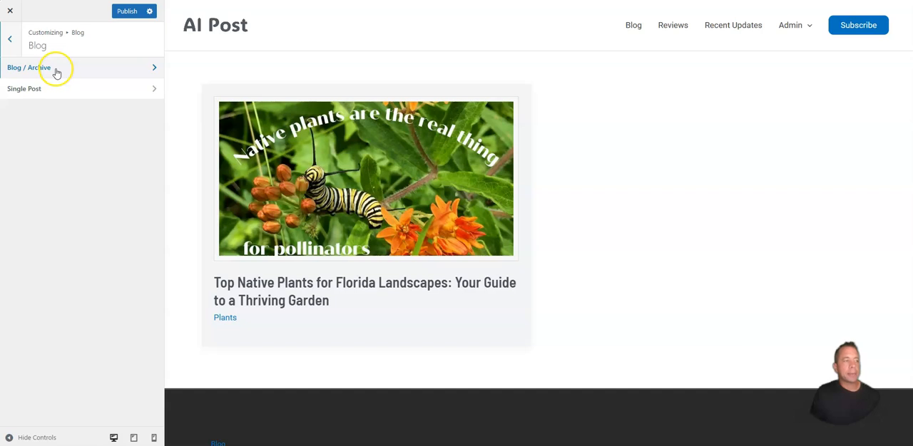
left_click(54, 71)
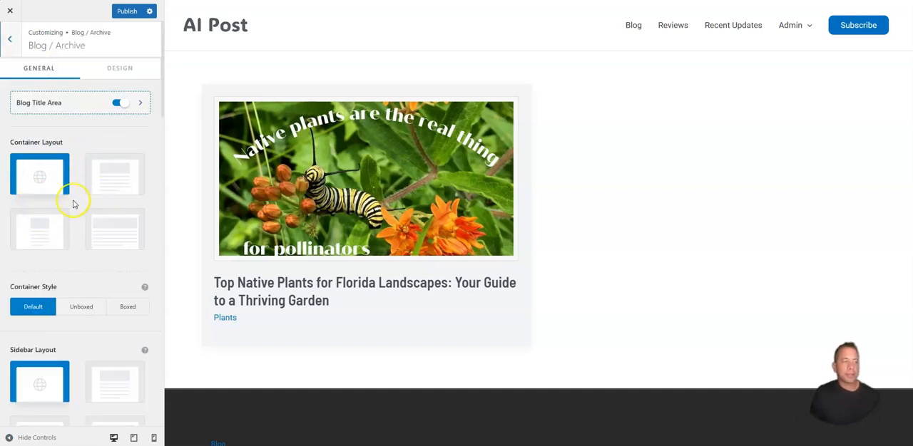
scroll(86, 179, "down", 3)
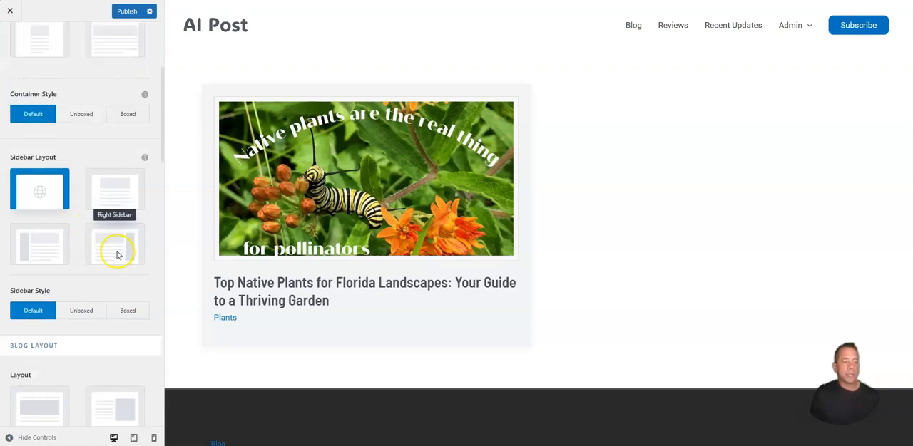
left_click(118, 254)
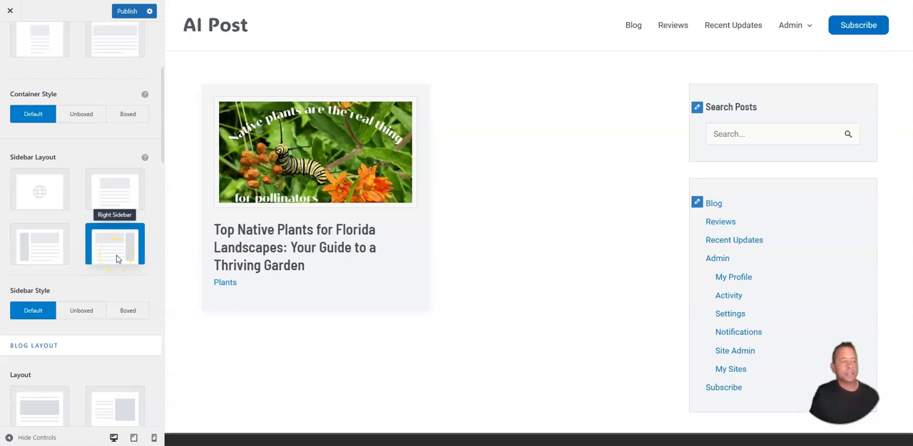
Step: Try the List layout for the blog archive's posts
scroll(117, 259, "down", 4)
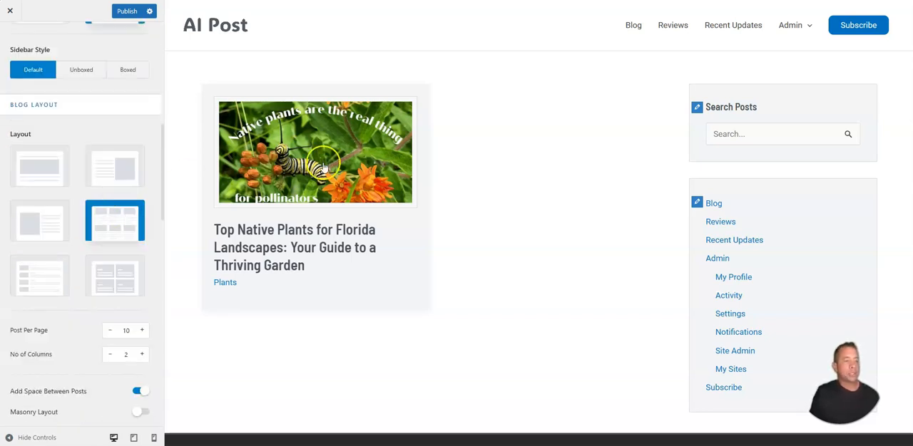
left_click(27, 275)
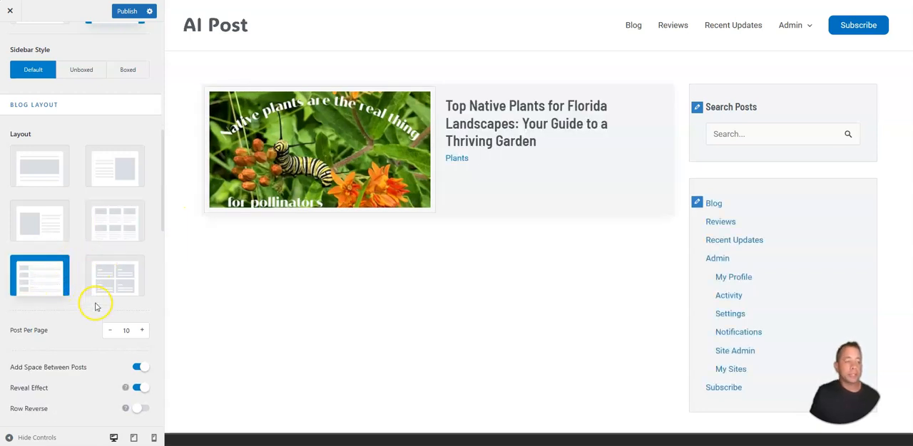
Step: Expand the blog archive's excerpt options and show the author and published date in the post meta
scroll(93, 298, "down", 2)
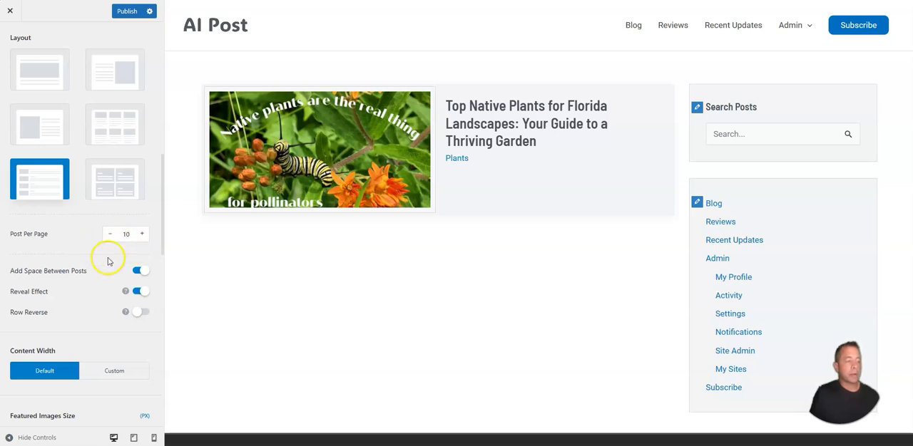
scroll(100, 268, "down", 6)
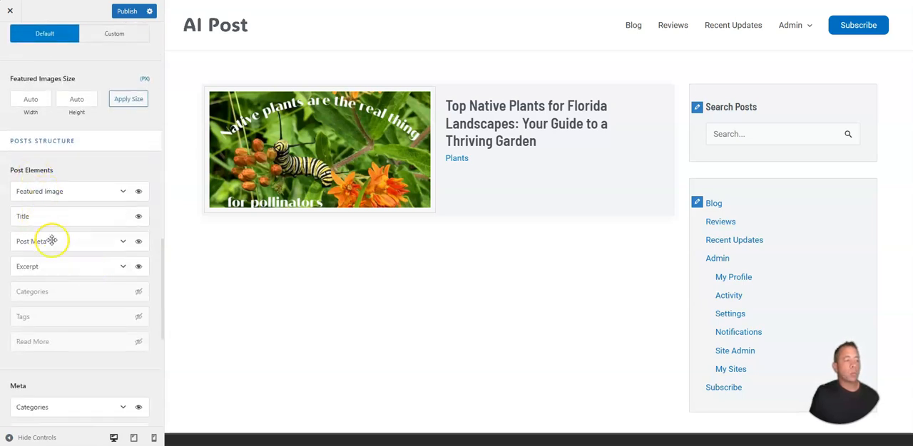
left_click(117, 272)
scroll(82, 369, "down", 4)
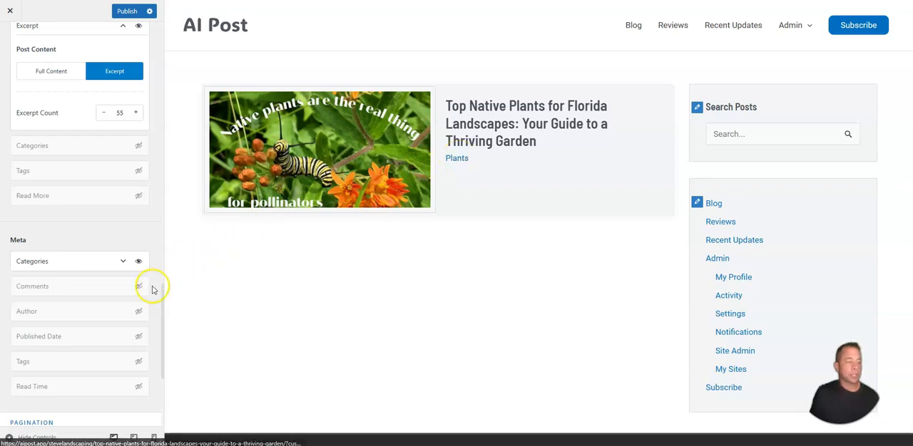
left_click(138, 311)
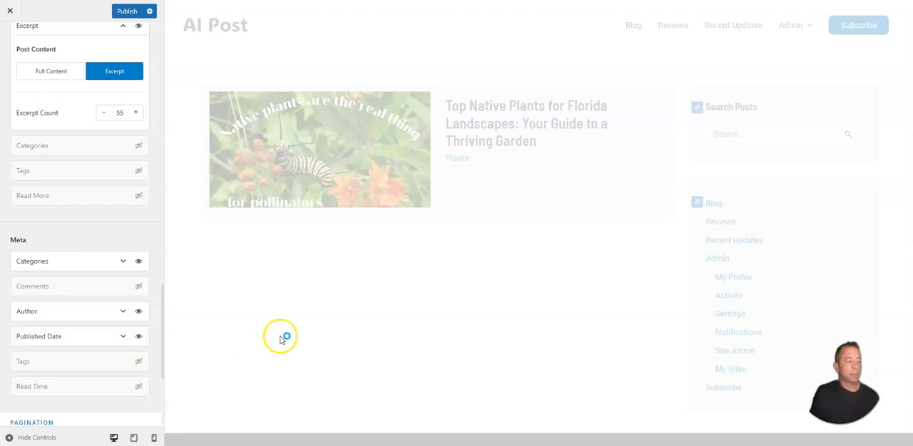
Step: Restore the blog archive's grid layout and try 3 columns before returning to 2
scroll(121, 248, "up", 6)
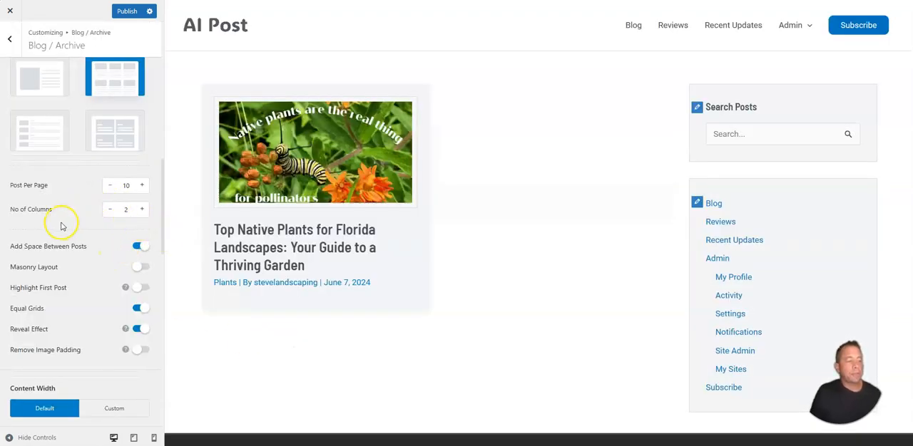
left_click(141, 209)
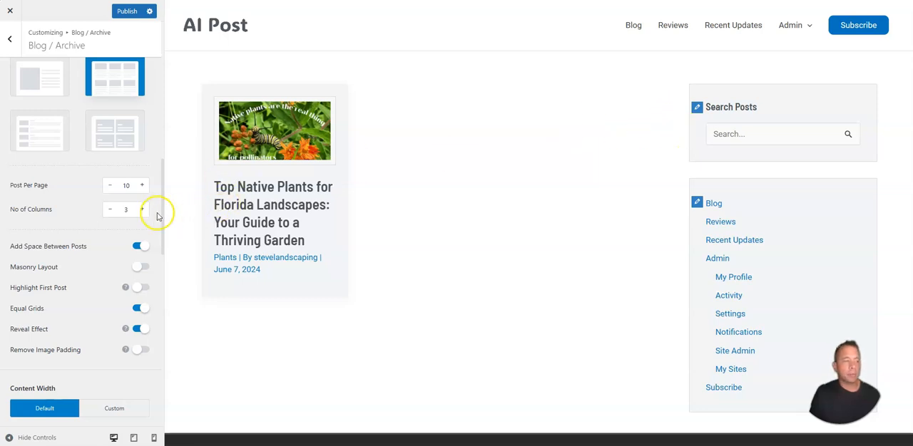
left_click(110, 209)
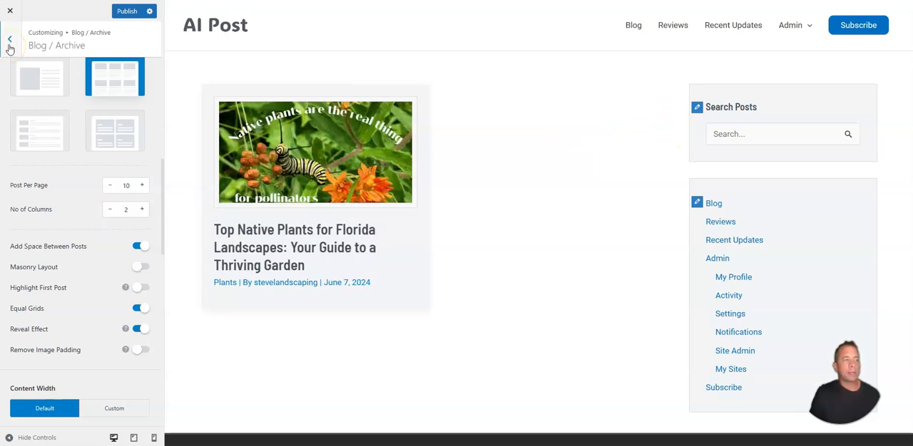
Step: Open the single post settings and load the Florida native plants post in the preview
left_click(9, 40)
left_click(37, 90)
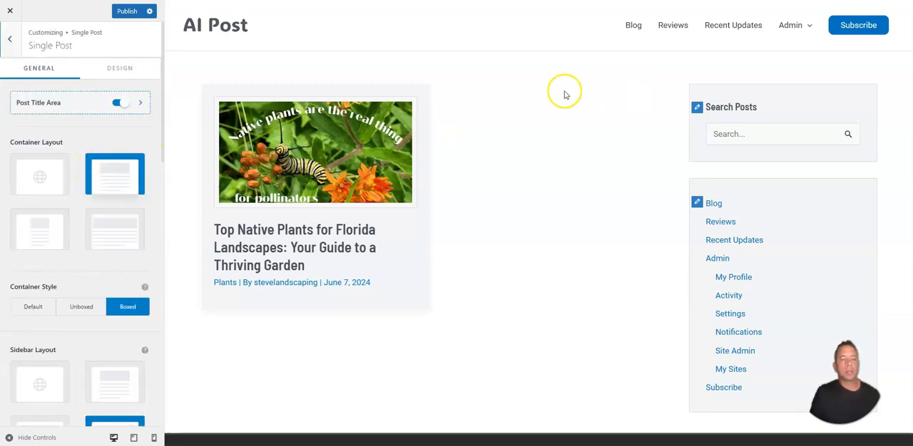
left_click(282, 150)
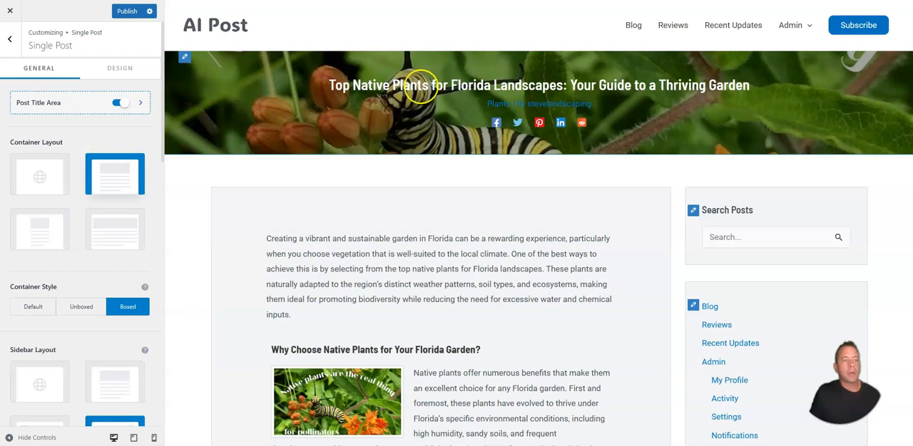
Step: Set the link color of the single post's title area to the white palette color and publish the change
left_click(46, 106)
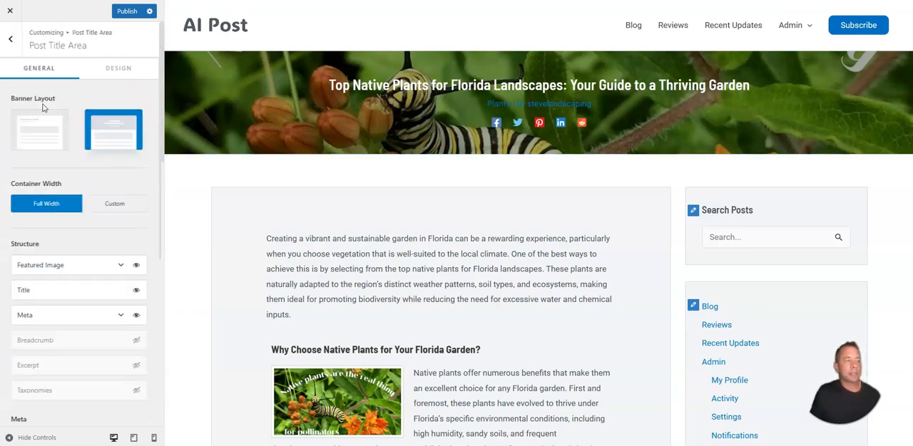
left_click(121, 74)
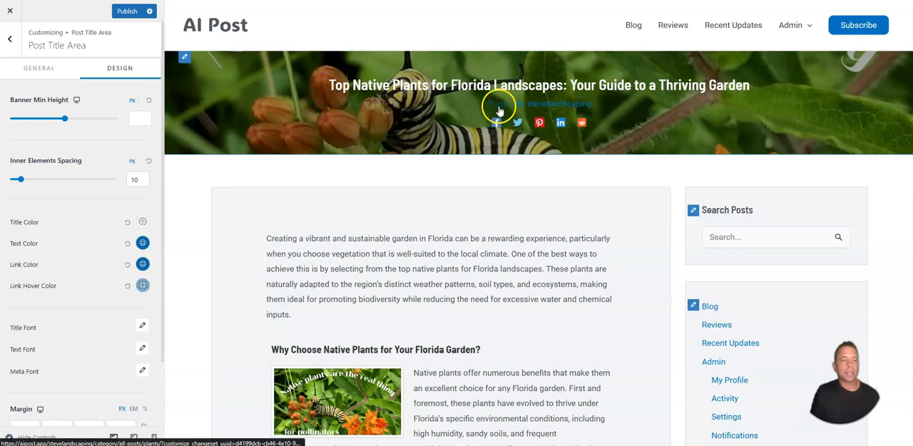
left_click(143, 266)
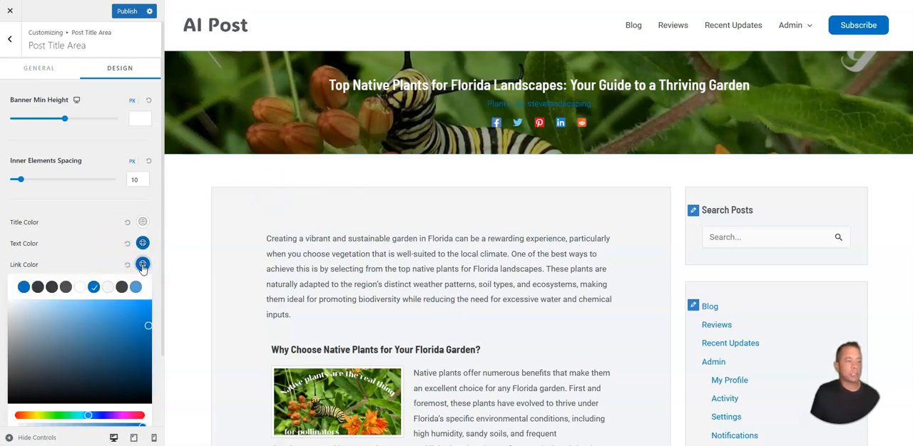
left_click(80, 288)
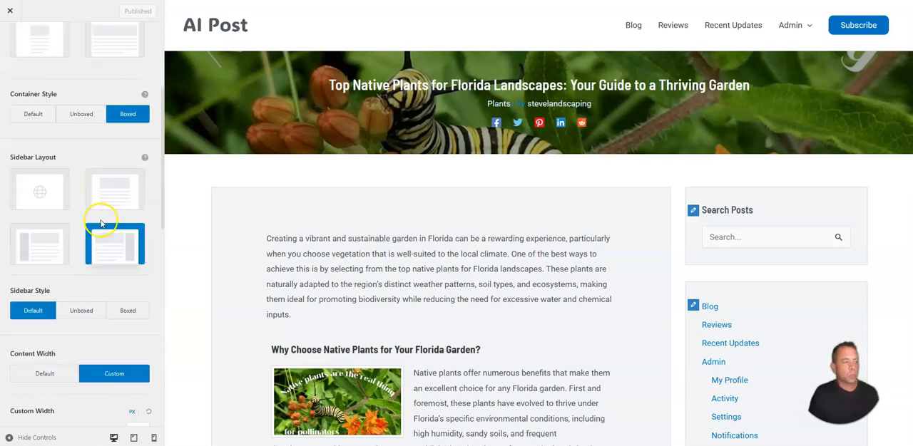
Step: Examine the remaining single post options, from sidebar and content width to post navigation, social sharing, related posts and comments
scroll(90, 264, "down", 5)
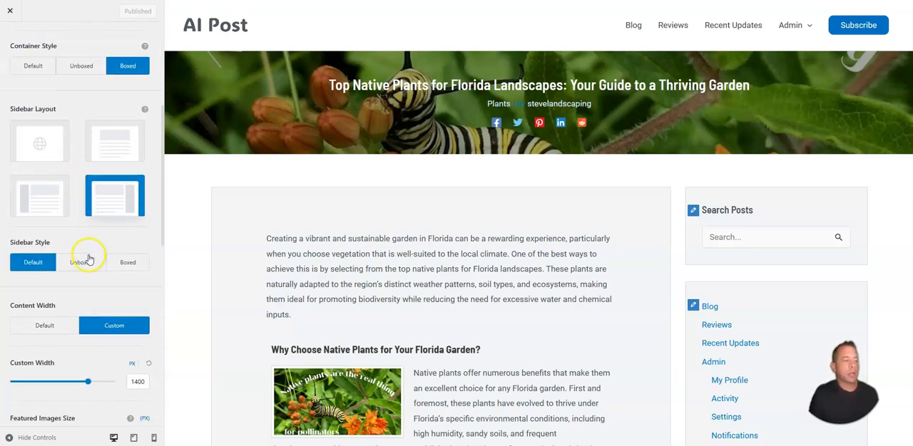
scroll(99, 228, "down", 4)
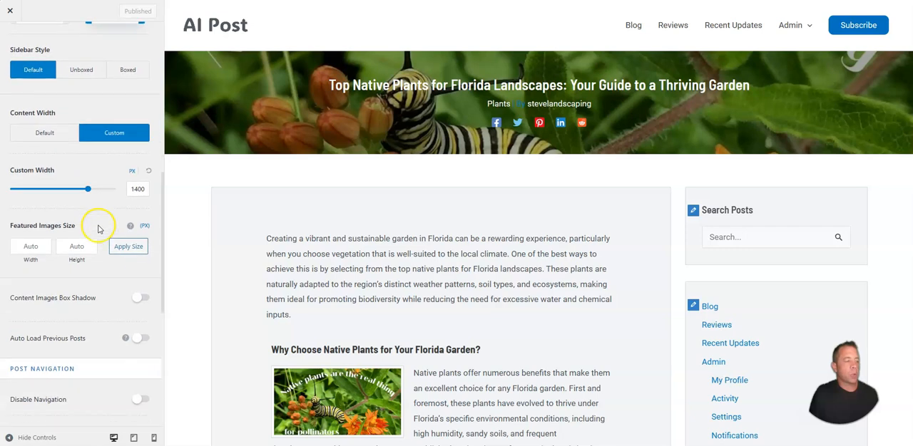
scroll(85, 295, "down", 4)
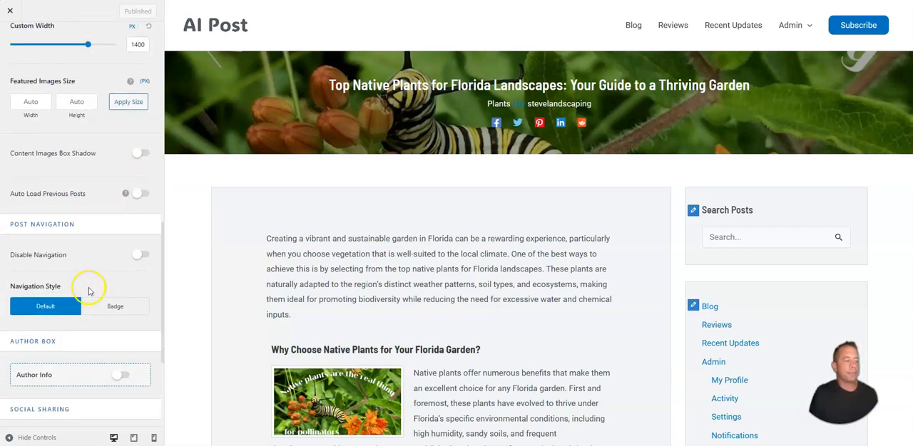
scroll(96, 271, "down", 2)
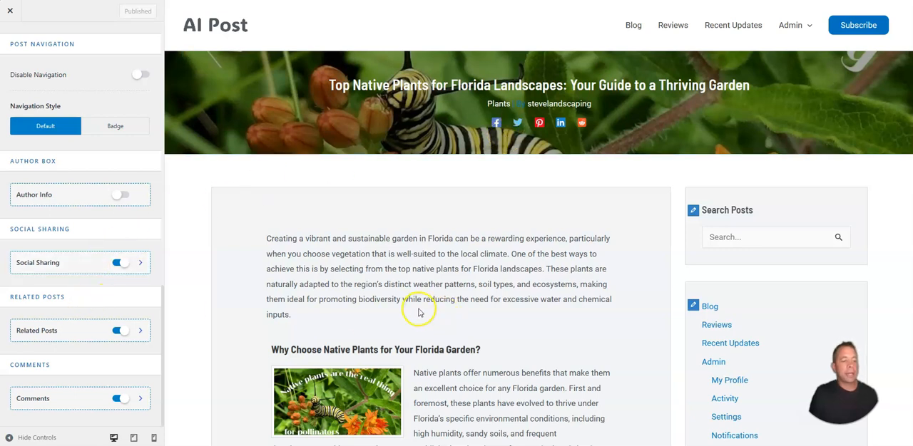
Step: Review the post content in the preview and the single post's social sharing design options, including color type and background color
scroll(418, 306, "down", 3)
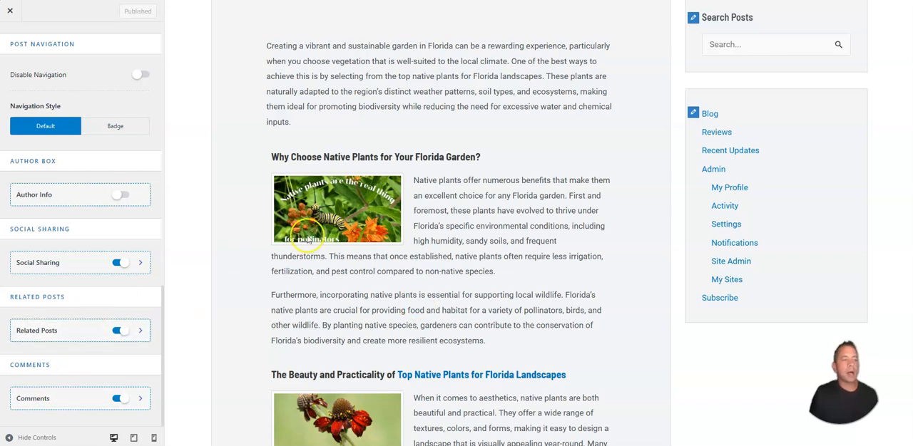
scroll(338, 229, "up", 3)
left_click(126, 70)
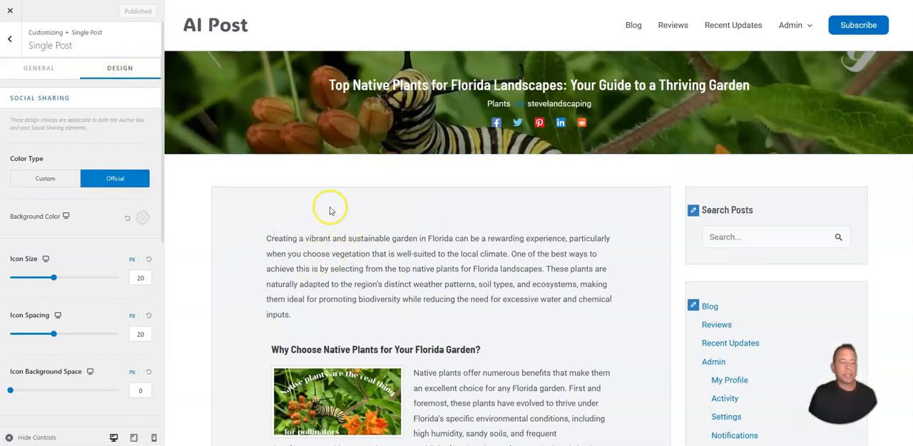
left_click(143, 217)
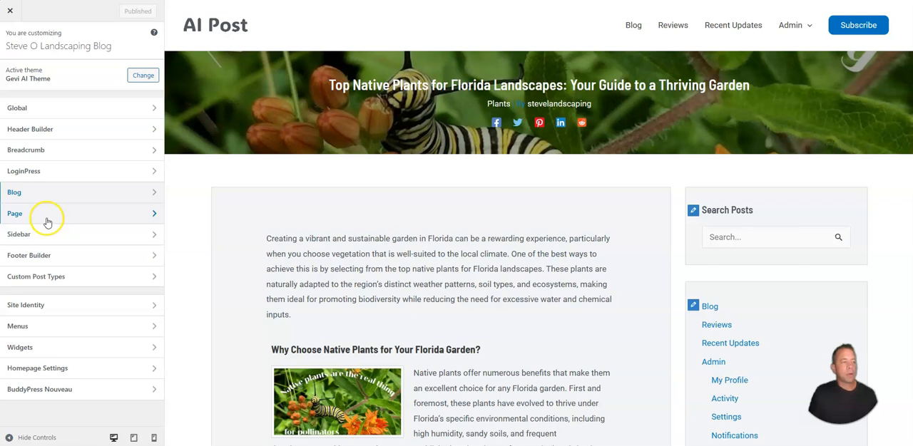
Step: Look through the customizer's Page section and the Sidebar section's layout, style and width options
left_click(47, 214)
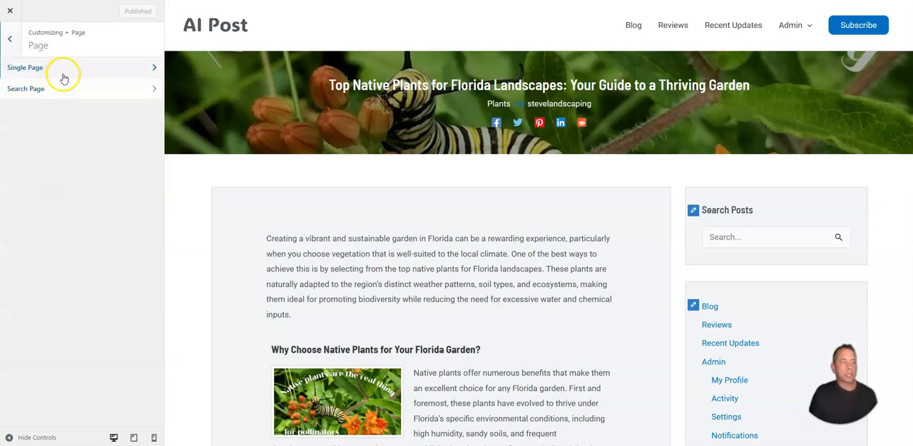
left_click(10, 39)
left_click(57, 235)
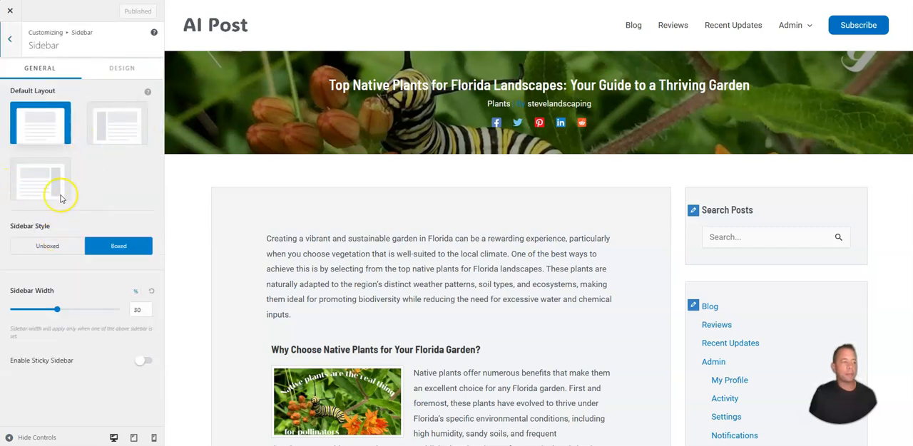
key("Escape")
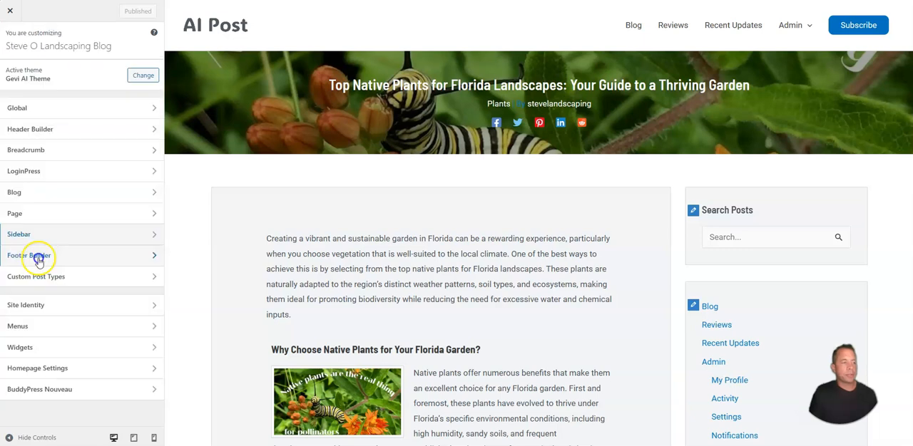
Step: Open the footer builder, inspect the footer's widgets, copyright line and social icons in the preview, and open the Social element
left_click(39, 258)
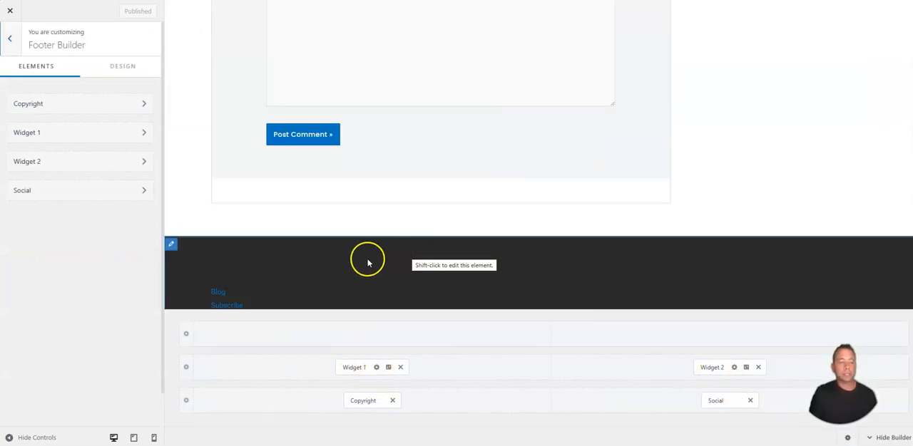
scroll(315, 250, "down", 2)
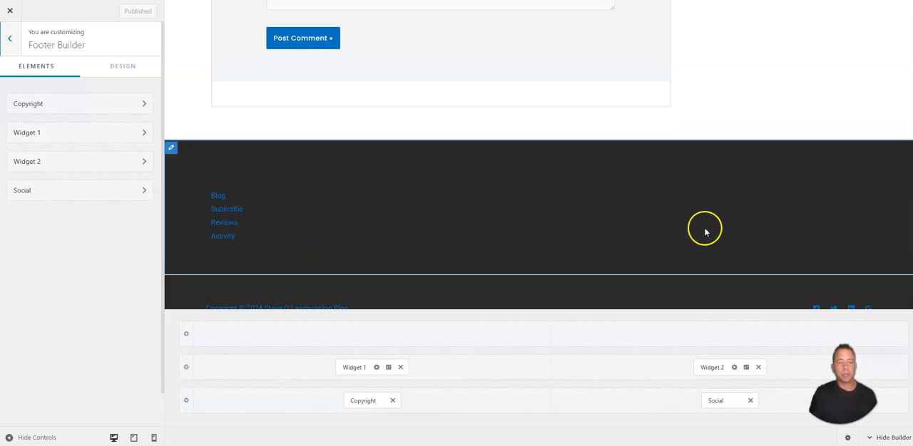
scroll(275, 246, "down", 1)
scroll(316, 255, "down", 1)
left_click(30, 191)
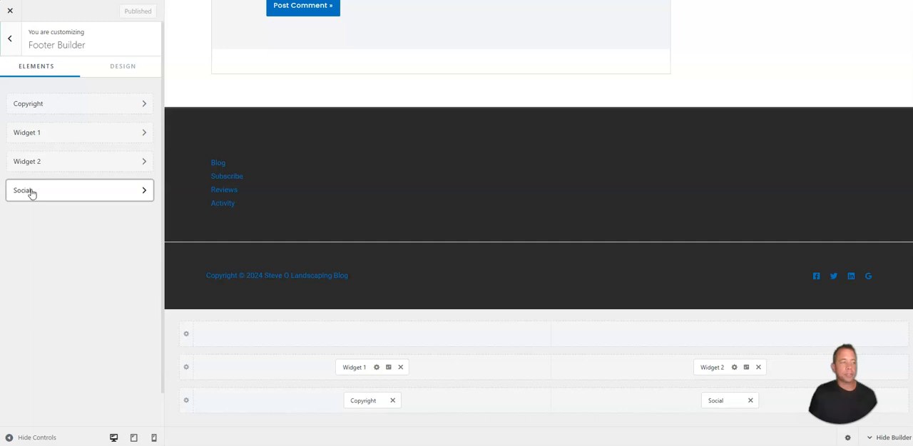